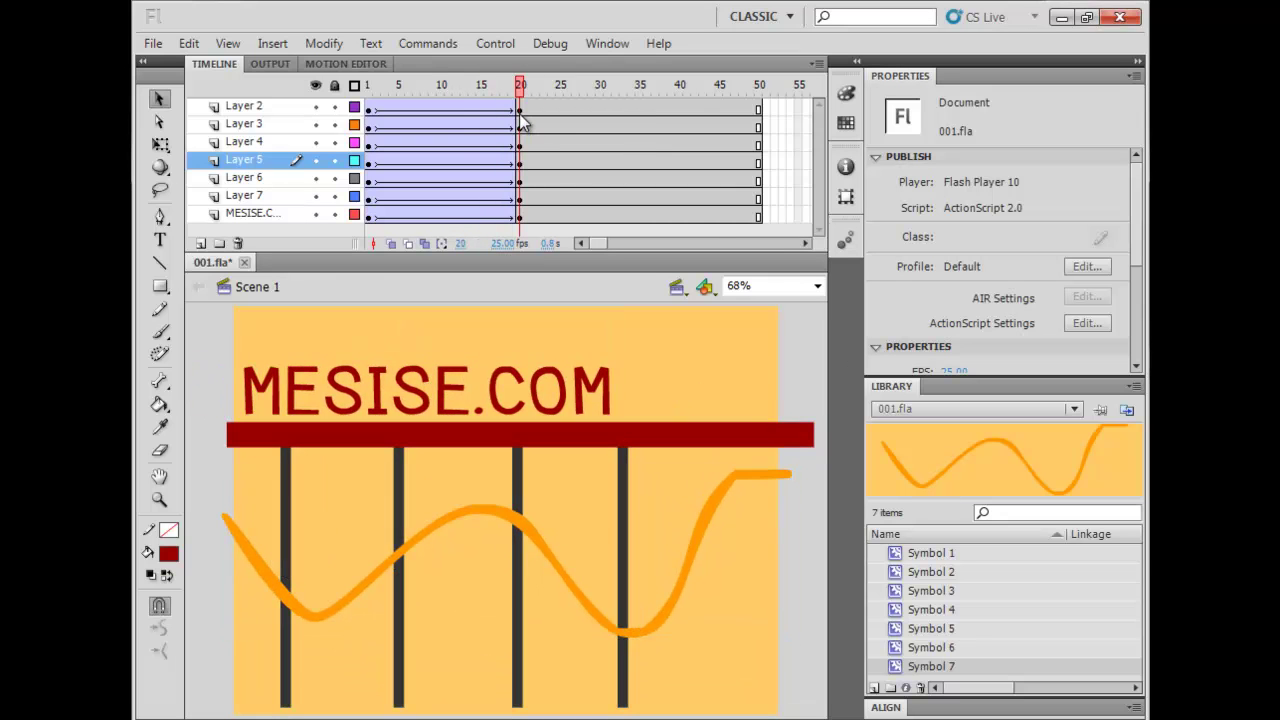
{"action": "key", "text": "ctrl+minus"}
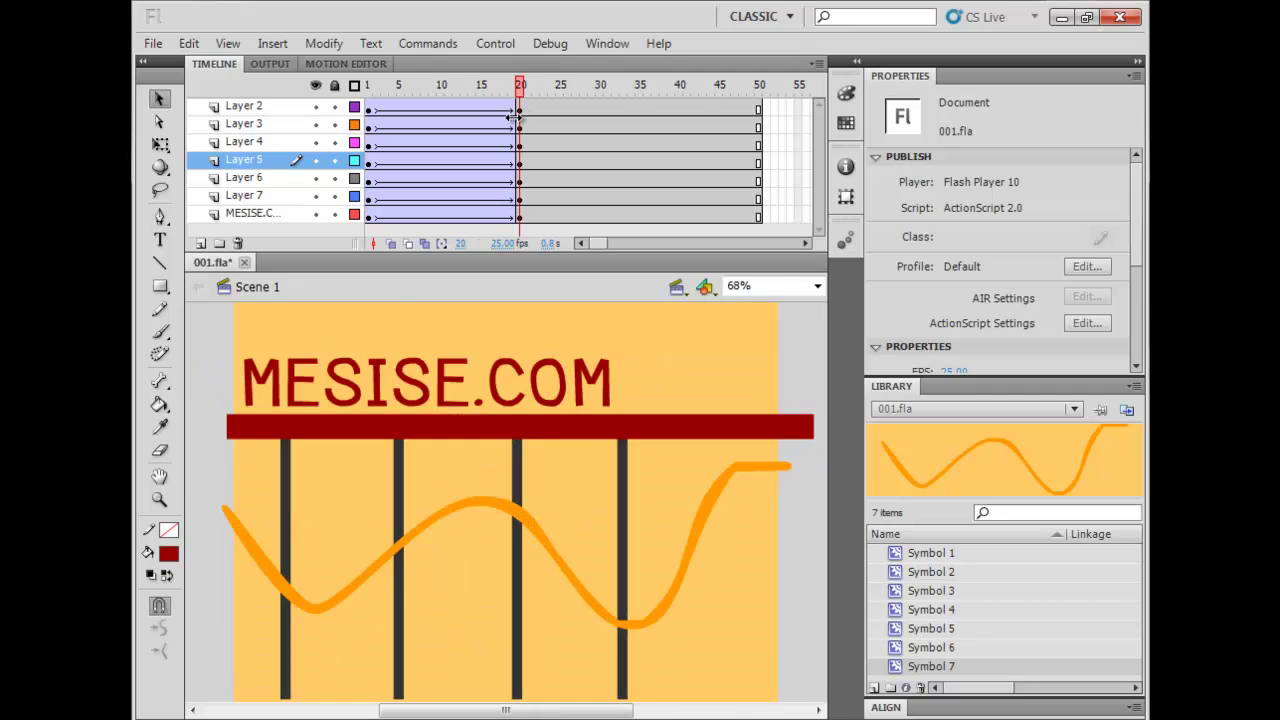
{"action": "left_click_drag", "start_coordinate": [597, 386], "coordinate": [569, 360]}
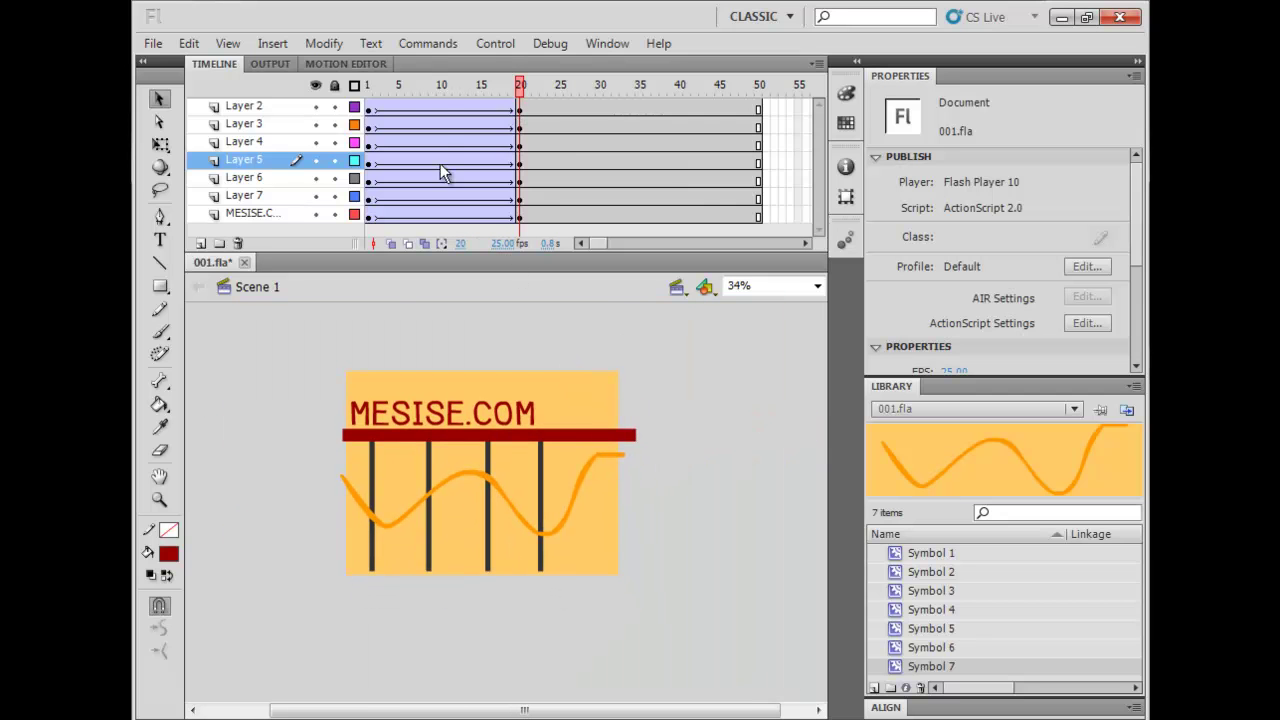
{"action": "left_click_drag", "start_coordinate": [433, 81], "coordinate": [519, 103]}
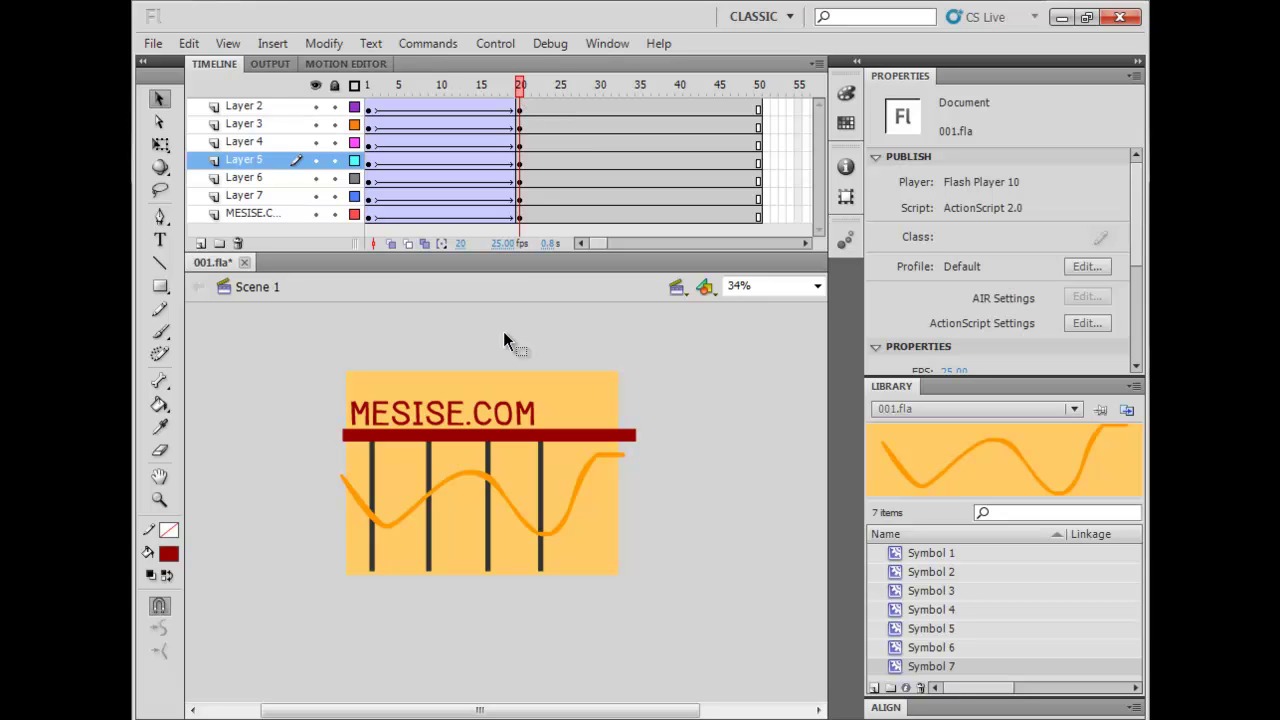
{"action": "mouse_move", "coordinate": [525, 95]}
{"action": "left_mouse_down"}
{"action": "mouse_move", "coordinate": [400, 95]}
{"action": "mouse_move", "coordinate": [520, 102]}
{"action": "left_mouse_up"}
Insert keyframes on the MESISE.COM text's layer at frames 25, 30, 35 and 40.
{"action": "left_click", "coordinate": [531, 405]}
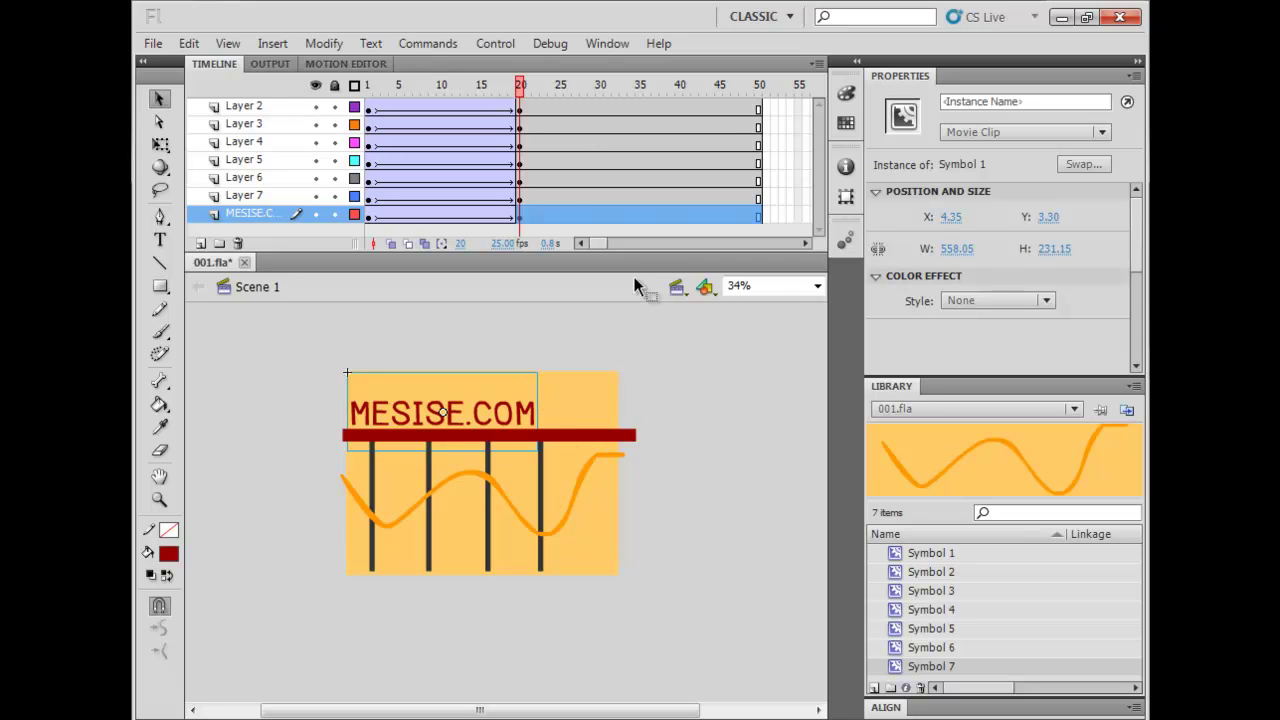
{"action": "left_click", "coordinate": [561, 216]}
{"action": "key", "text": "F6"}
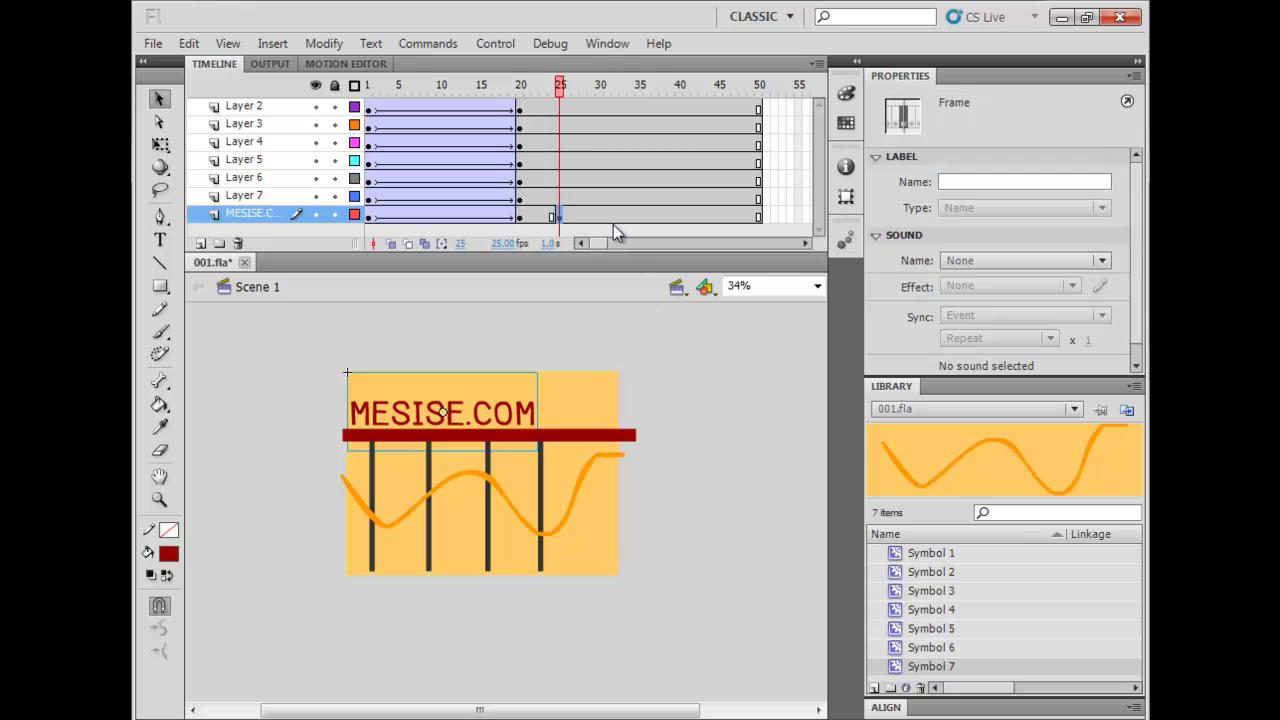
{"action": "left_click", "coordinate": [605, 215]}
{"action": "key", "text": "F6"}
{"action": "left_click", "coordinate": [641, 216]}
{"action": "key", "text": "F6"}
{"action": "left_click", "coordinate": [679, 217]}
{"action": "key", "text": "F6"}
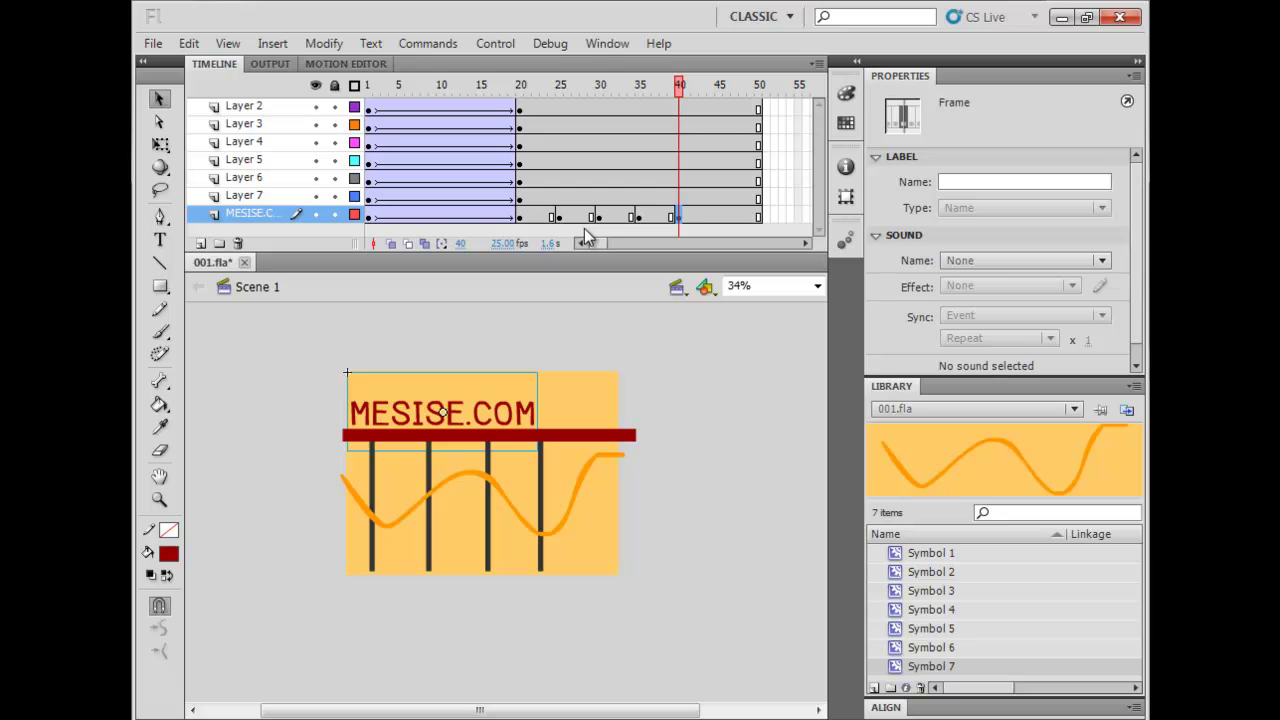
{"action": "right_click", "coordinate": [553, 216]}
{"action": "key", "text": "Escape"}
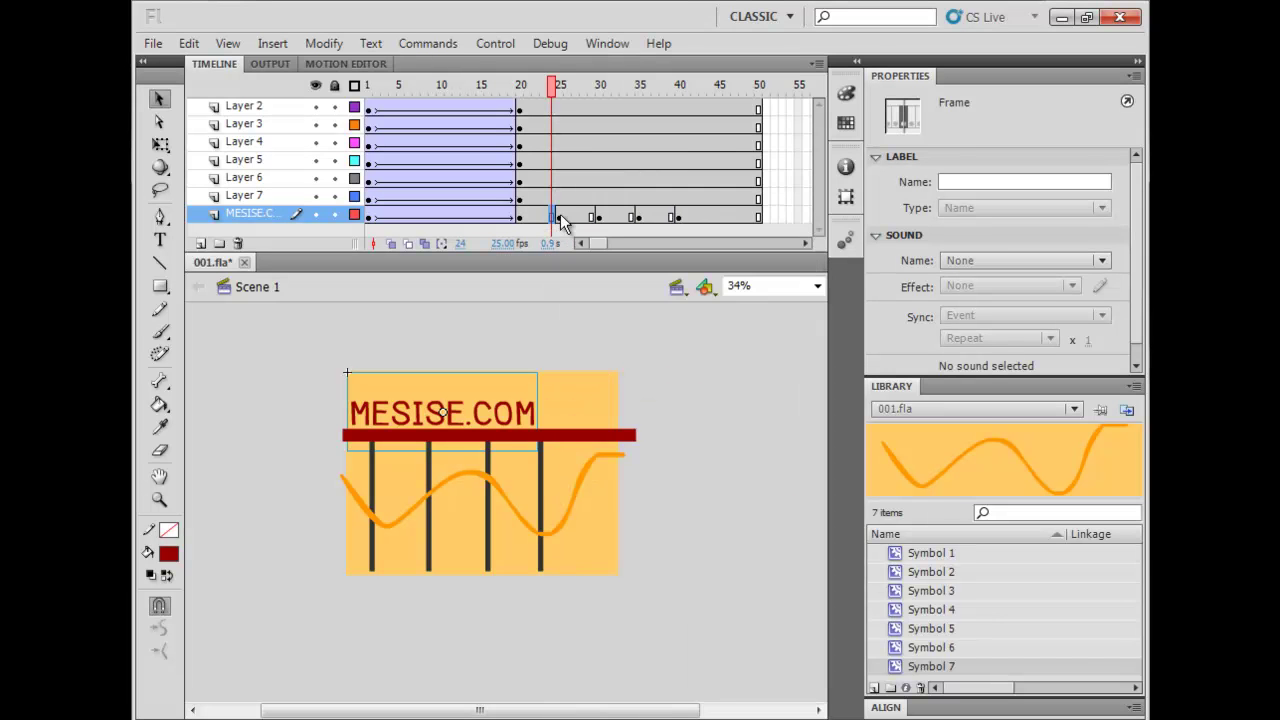
{"action": "right_click", "coordinate": [558, 215]}
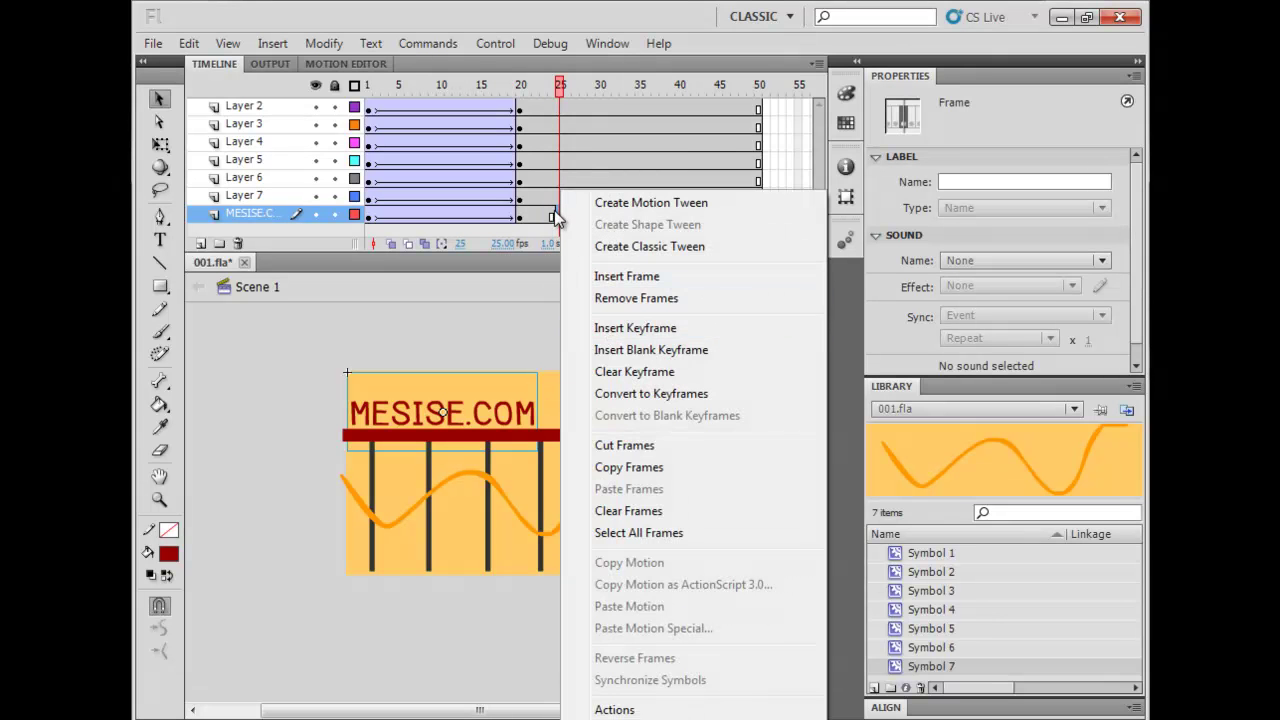
{"action": "key", "text": "Escape"}
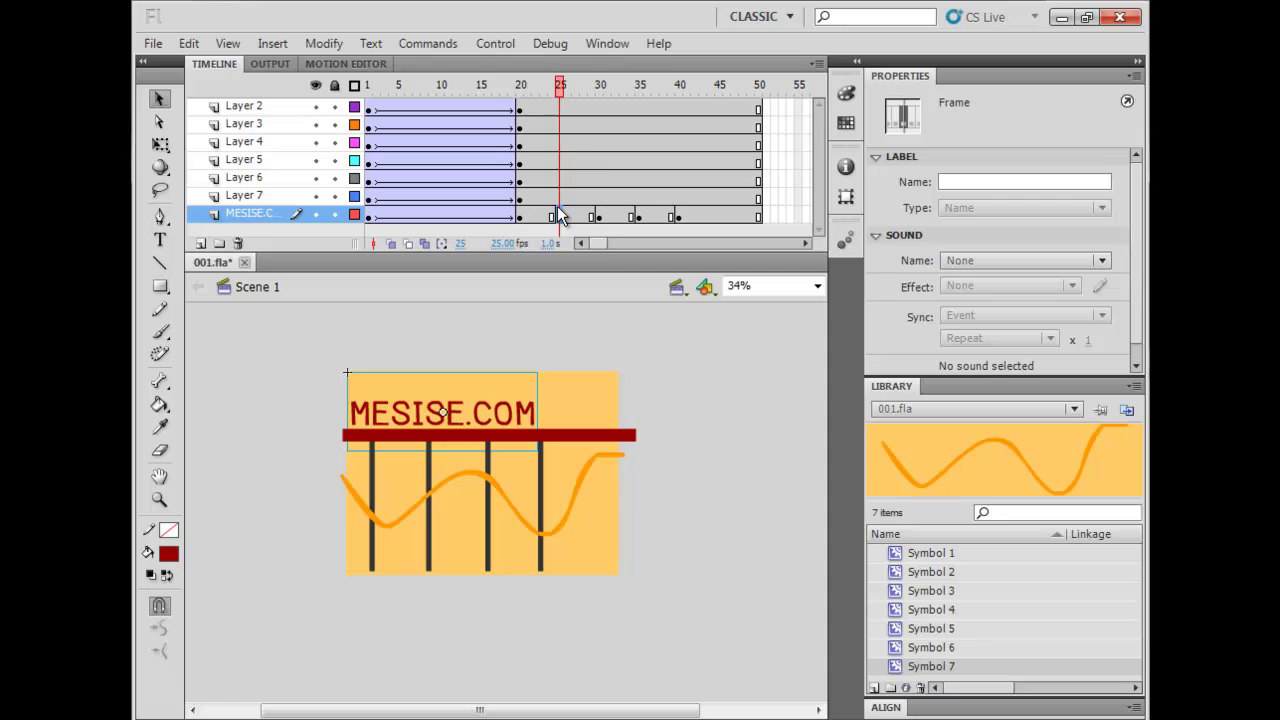
{"action": "left_click_drag", "start_coordinate": [543, 215], "coordinate": [669, 223]}
{"action": "left_click", "coordinate": [606, 220]}
{"action": "left_click_drag", "start_coordinate": [532, 213], "coordinate": [668, 222]}
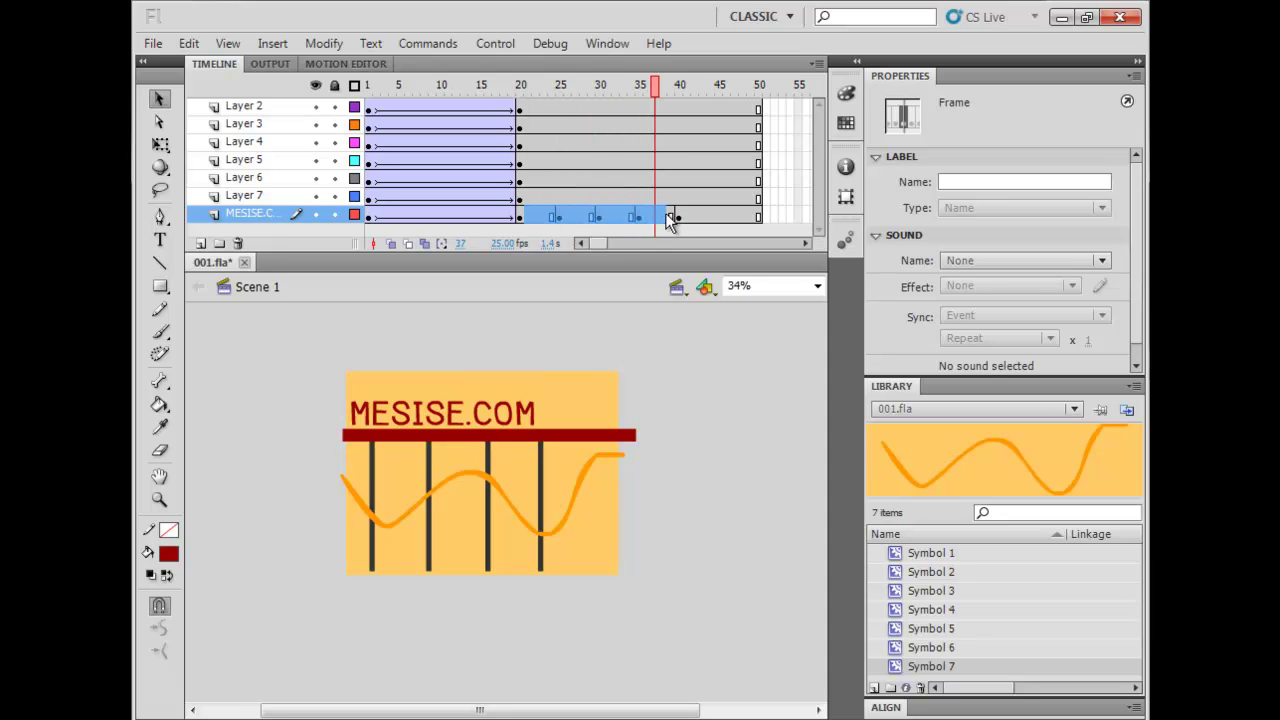
{"action": "left_click", "coordinate": [669, 218]}
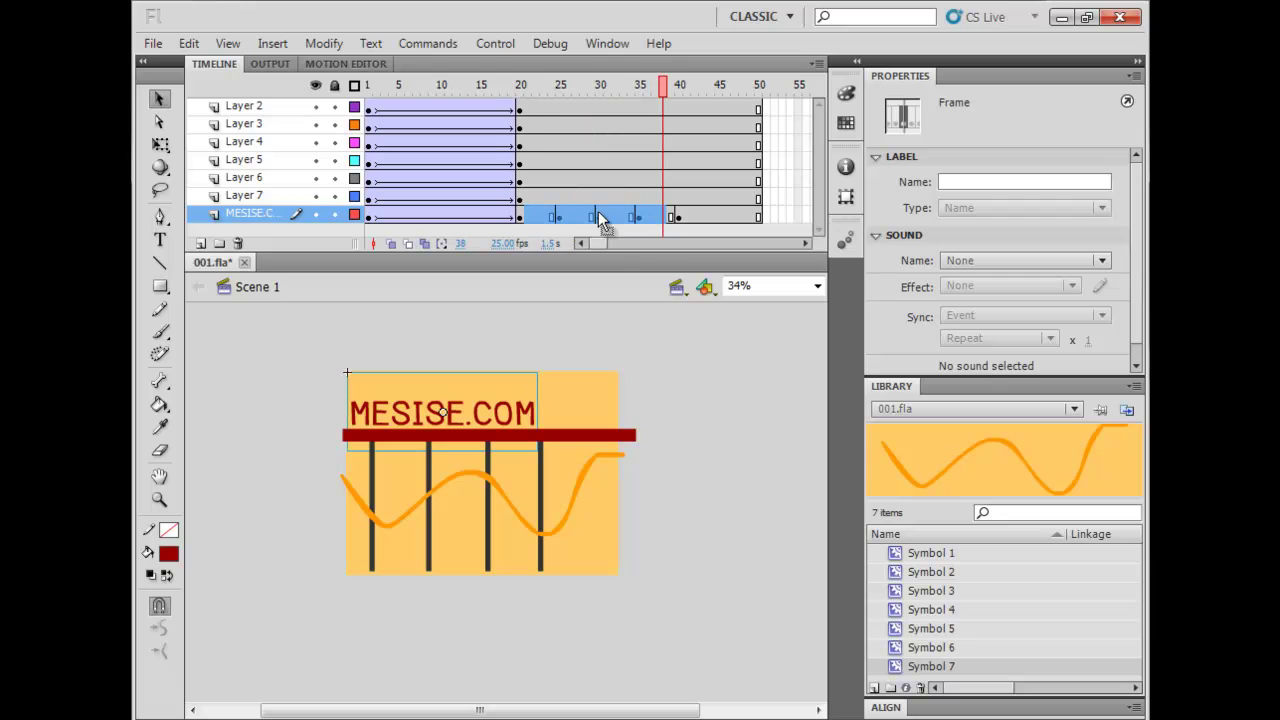
{"action": "left_click", "coordinate": [679, 217]}
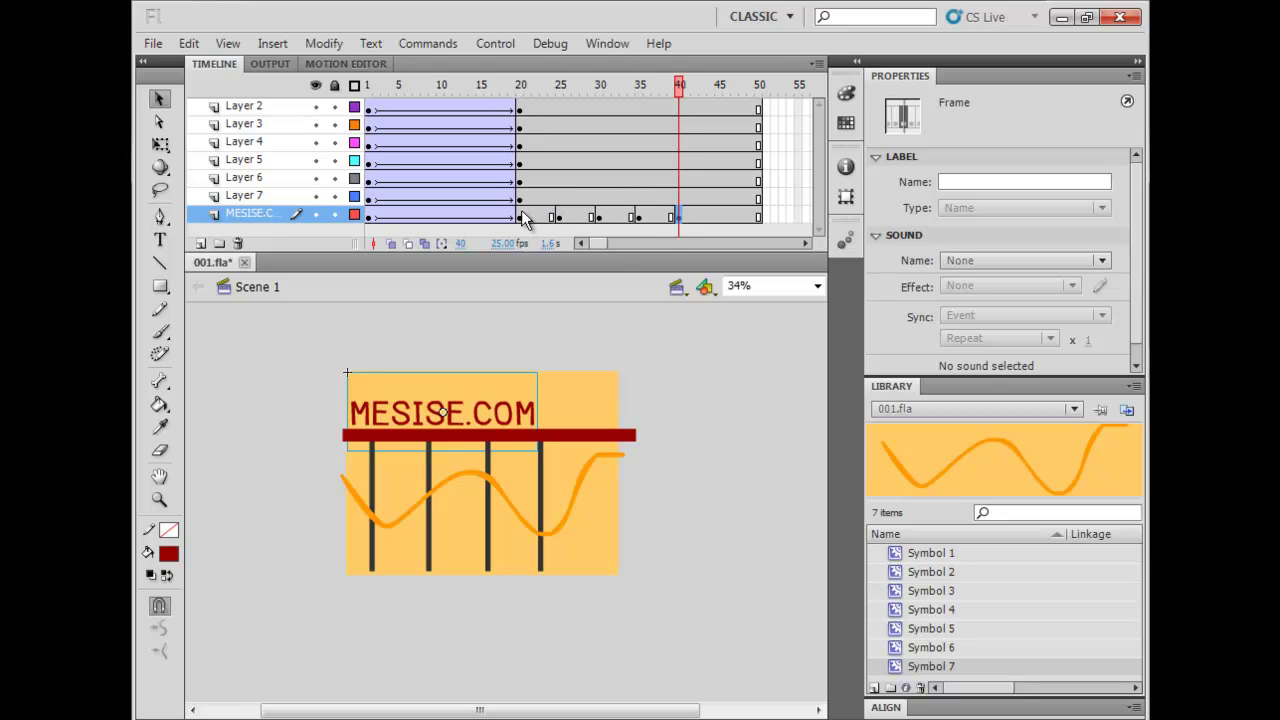
Create classic tweens on the MESISE.COM layer across all the keyframe spans from frame 20 to frame 40.
{"action": "left_click_drag", "start_coordinate": [530, 213], "coordinate": [654, 219]}
{"action": "right_click", "coordinate": [653, 217]}
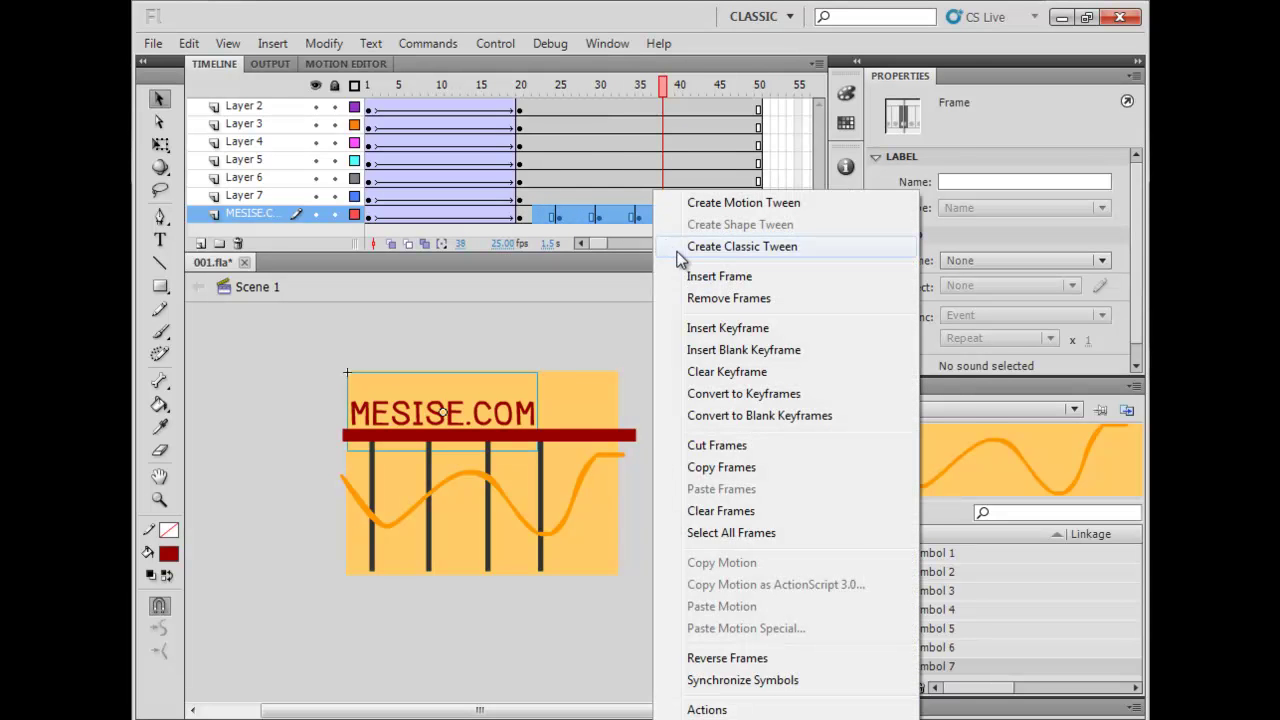
{"action": "left_click", "coordinate": [678, 249]}
At frame 20, scale the MESISE.COM text down proportionally about its centre with Free Transform to about 207 × 86 px.
{"action": "left_click_drag", "start_coordinate": [552, 86], "coordinate": [518, 122]}
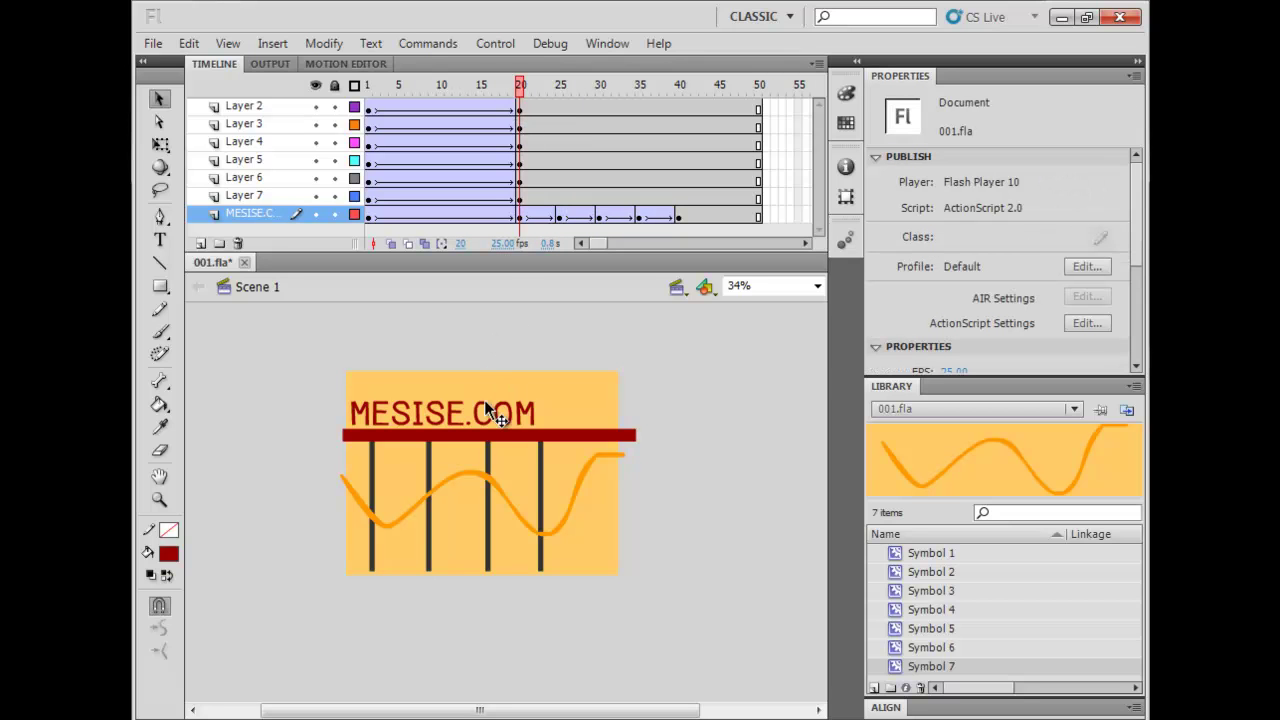
{"action": "key", "text": "ctrl+="}
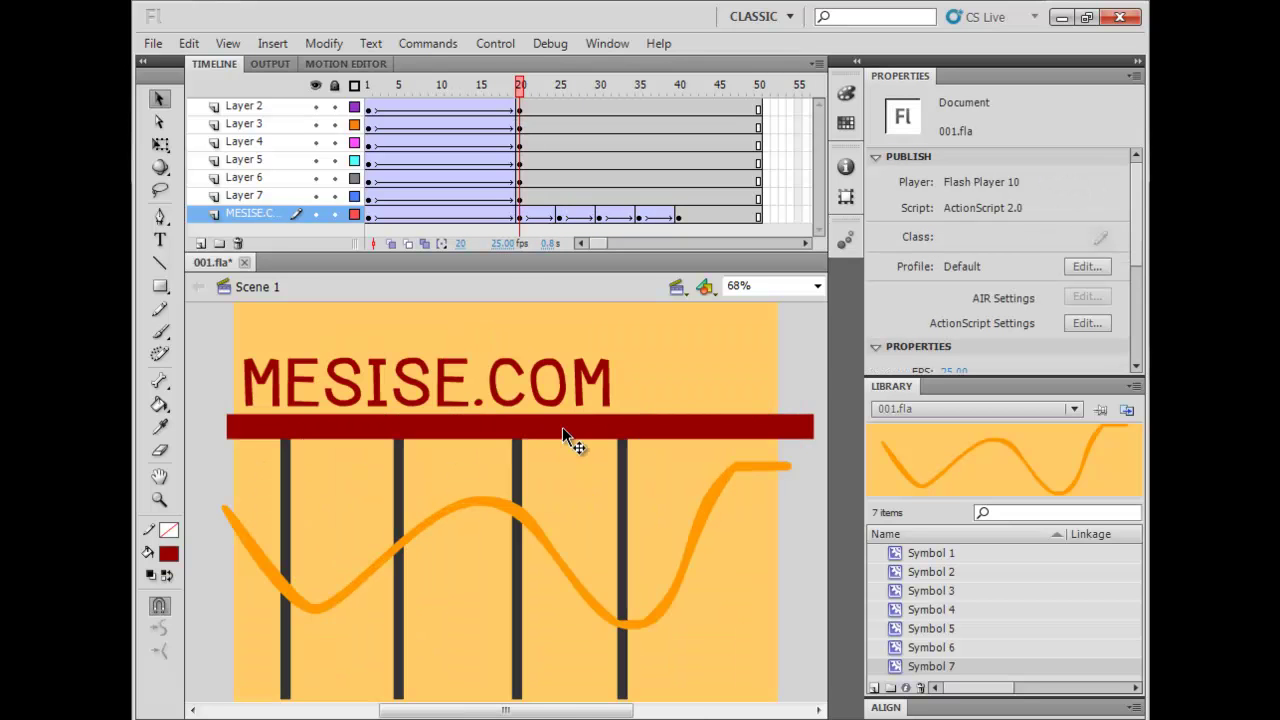
{"action": "scroll", "coordinate": [562, 430], "scroll_direction": "up", "scroll_amount": 3}
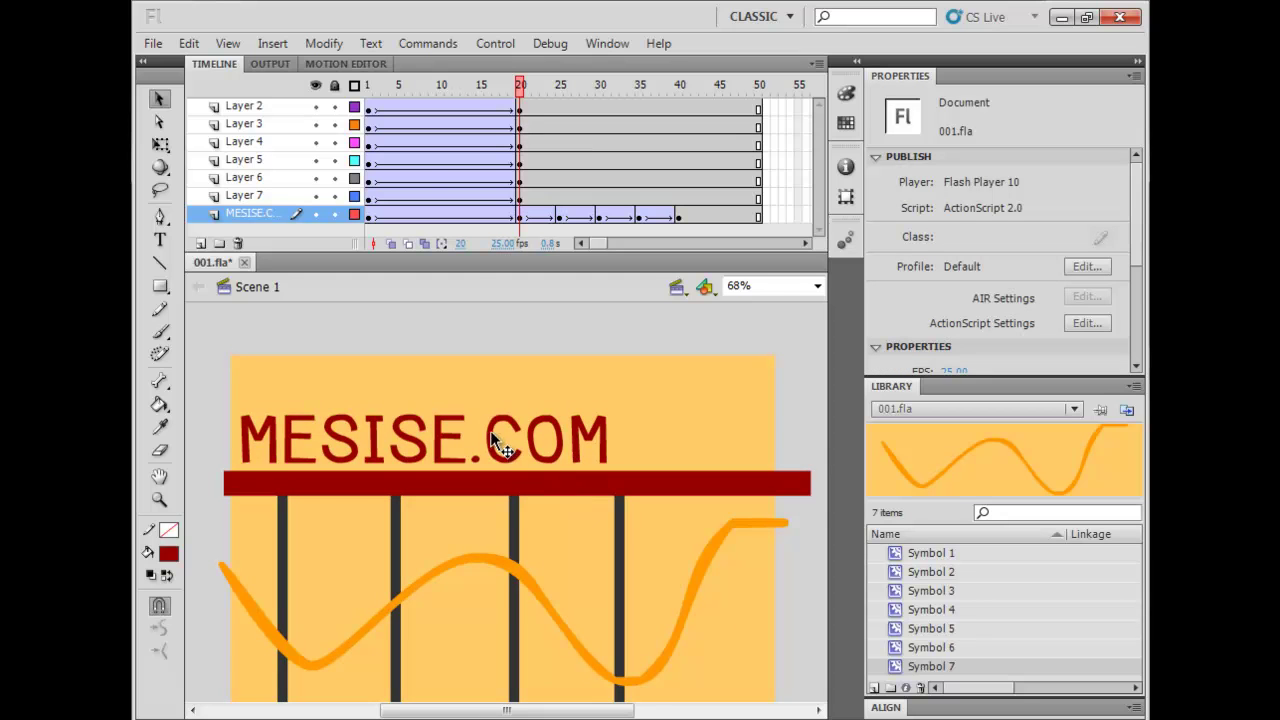
{"action": "left_click_drag", "start_coordinate": [484, 120], "coordinate": [522, 122]}
{"action": "left_click", "coordinate": [601, 424]}
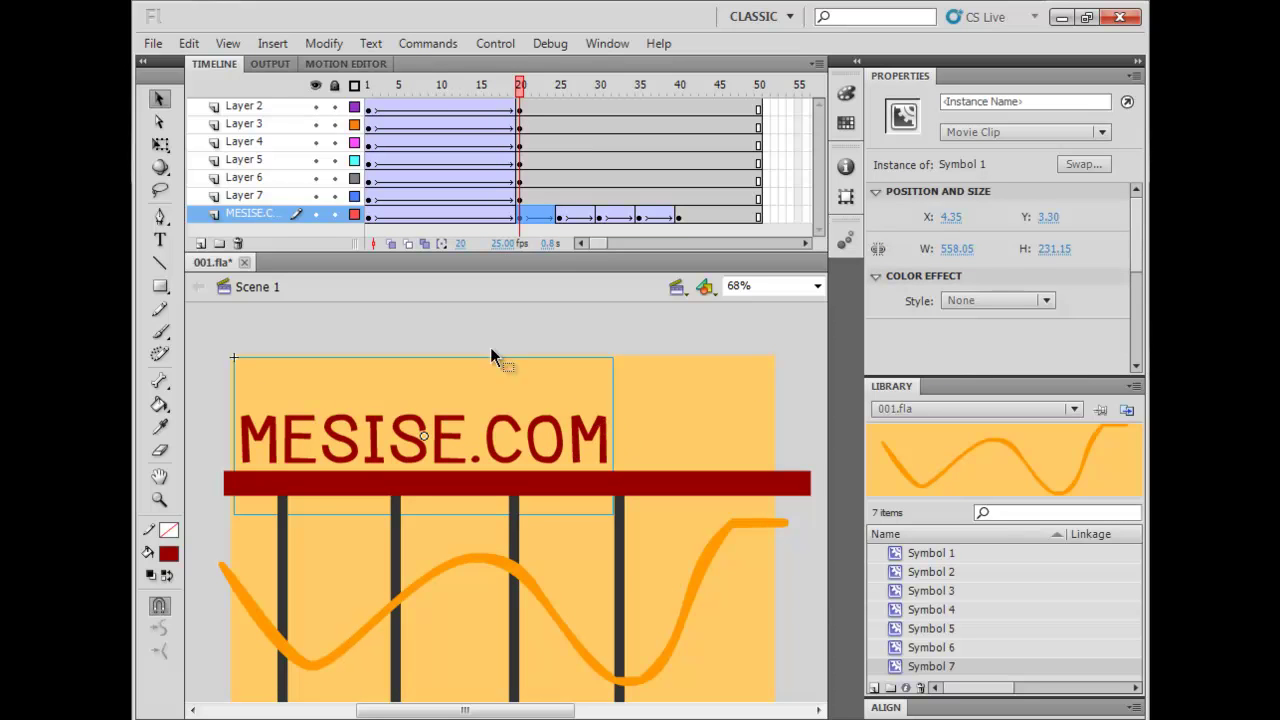
{"action": "left_click", "coordinate": [160, 145]}
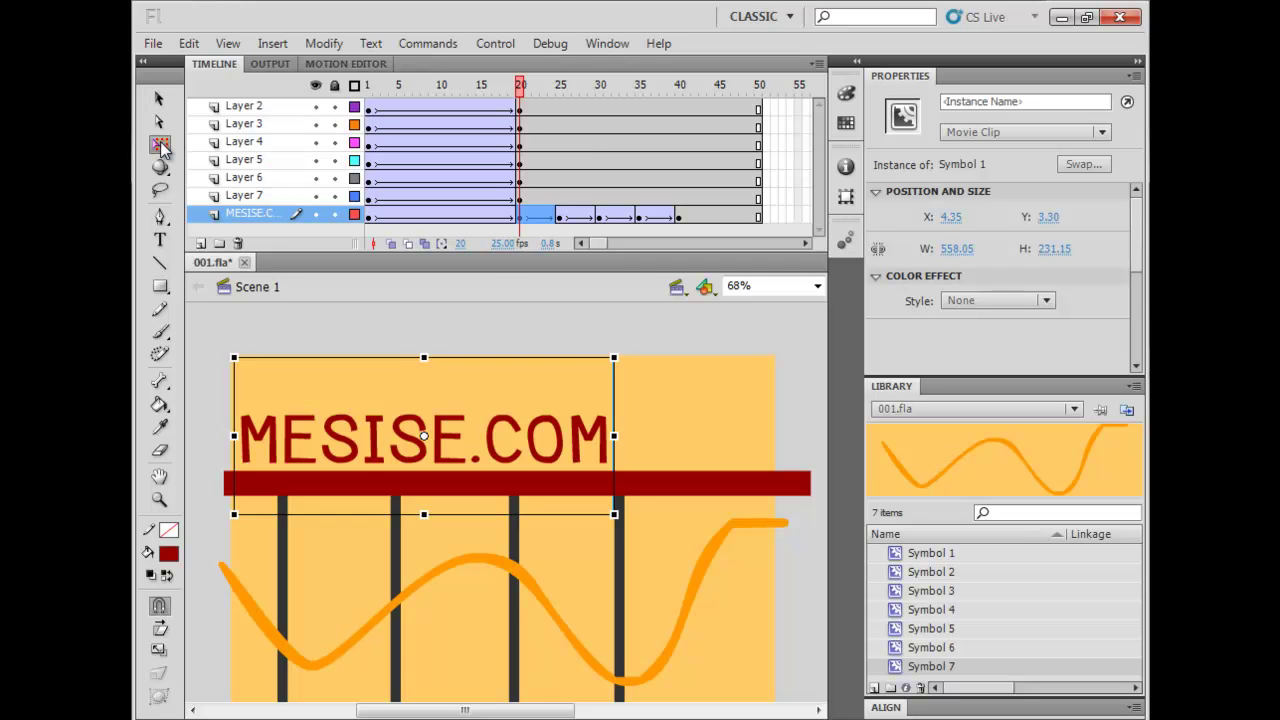
{"action": "left_click_drag", "start_coordinate": [614, 354], "coordinate": [532, 388]}
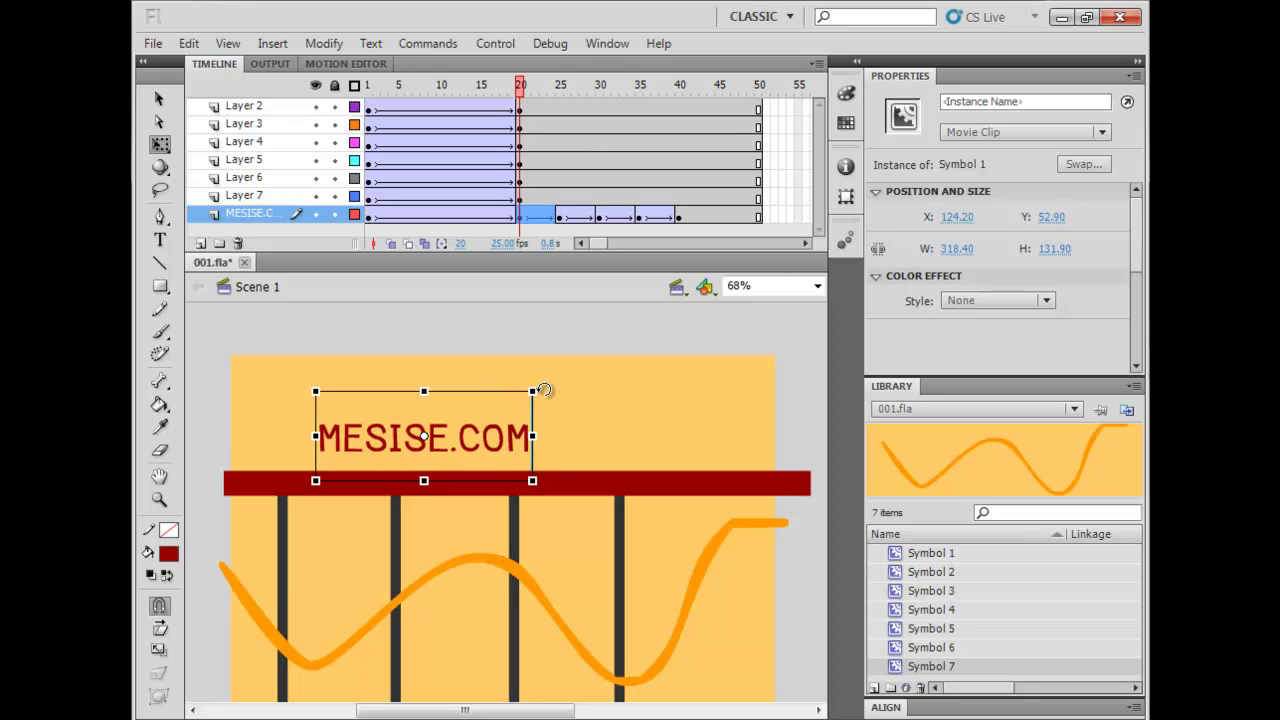
{"action": "left_click_drag", "start_coordinate": [532, 390], "coordinate": [505, 370]}
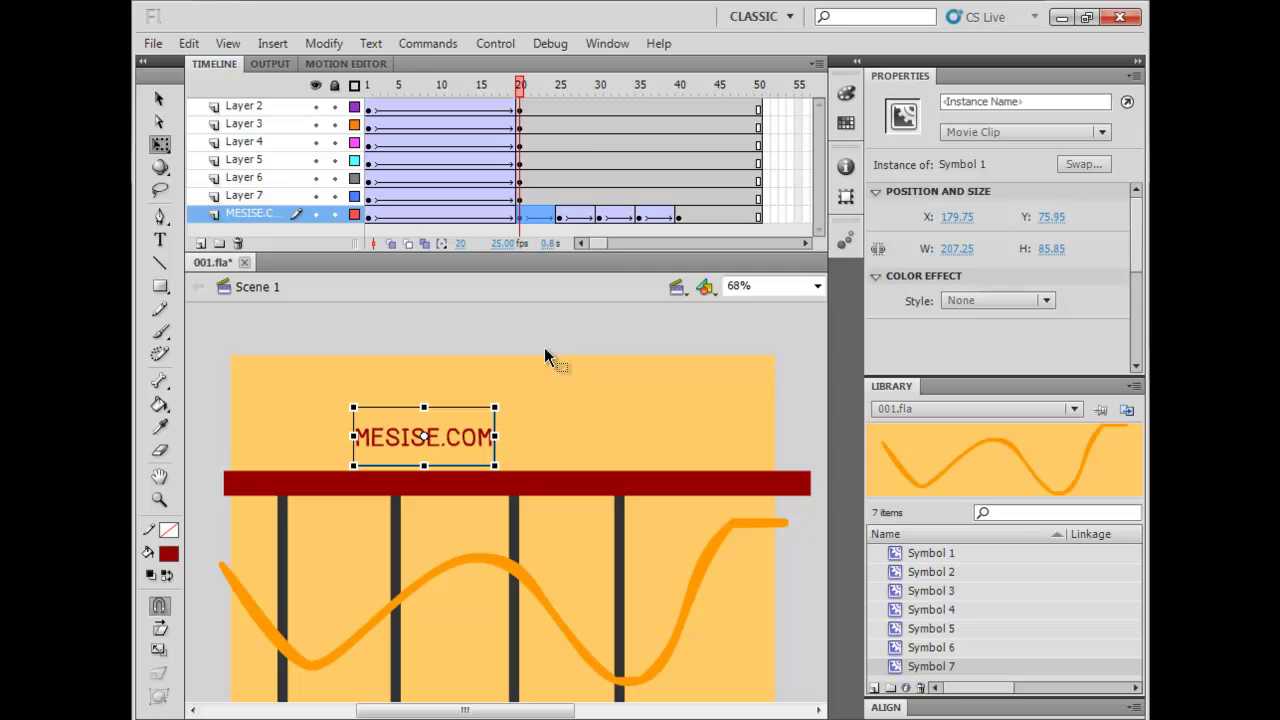
At the frame 30 keyframe, shift the MESISE.COM text horizontally to about X -112.6, partly off the stage's left edge.
{"action": "left_click", "coordinate": [560, 218]}
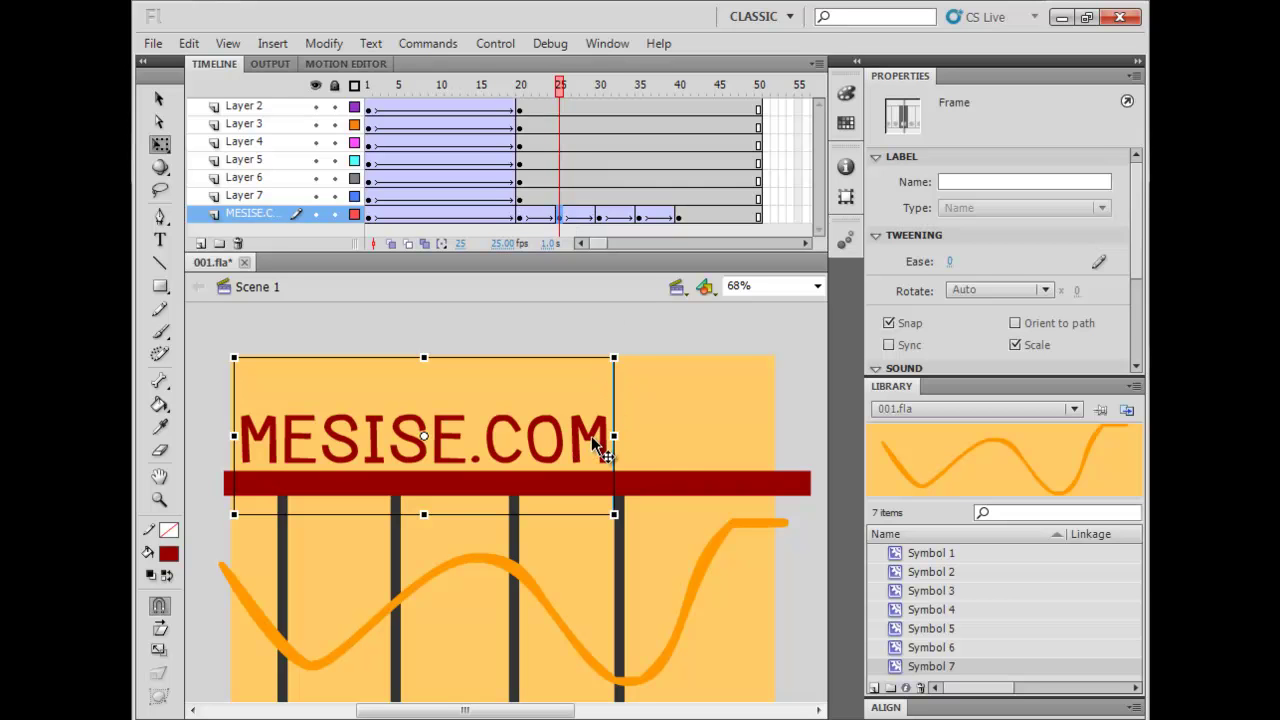
{"action": "left_click_drag", "start_coordinate": [600, 450], "coordinate": [517, 423]}
{"action": "left_click", "coordinate": [599, 218]}
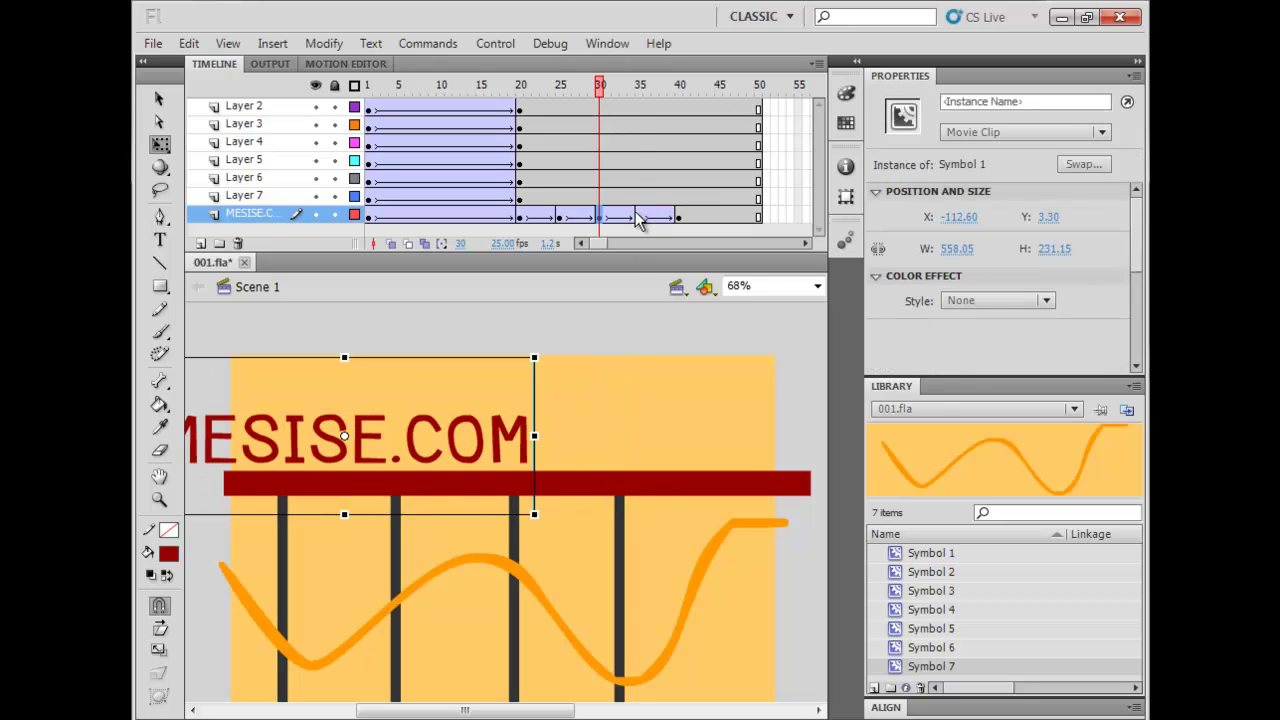
At the frame 35 keyframe, scale the MESISE.COM text down strongly and proportionally about its centre.
{"action": "left_click", "coordinate": [633, 217]}
{"action": "left_click", "coordinate": [639, 217]}
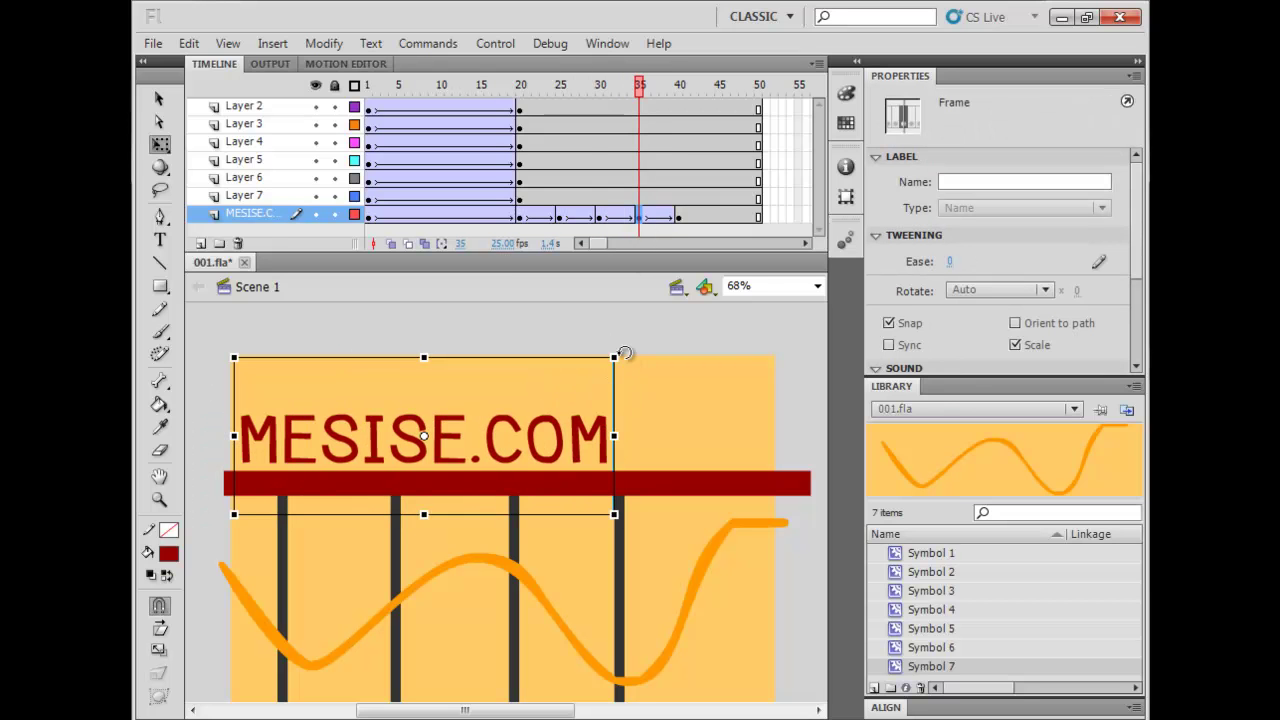
{"action": "left_click_drag", "start_coordinate": [611, 390], "coordinate": [461, 422]}
{"action": "left_click", "coordinate": [680, 217]}
{"action": "left_click_drag", "start_coordinate": [684, 222], "coordinate": [631, 280]}
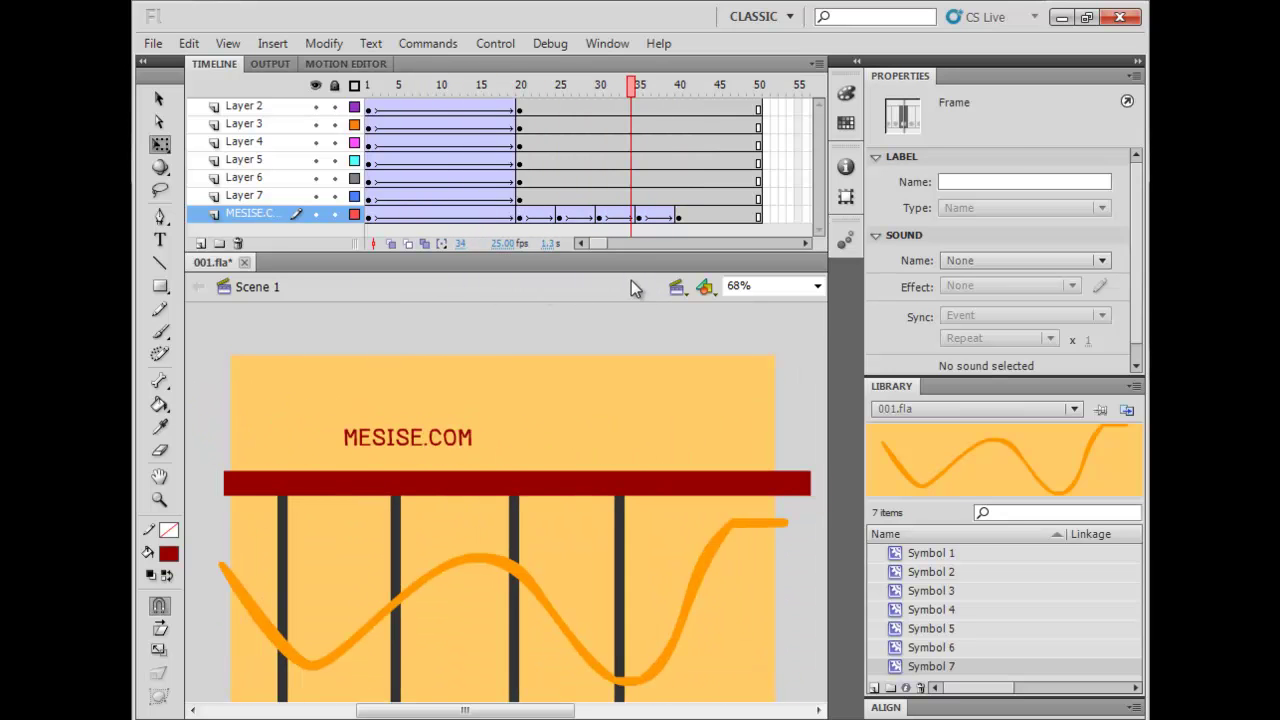